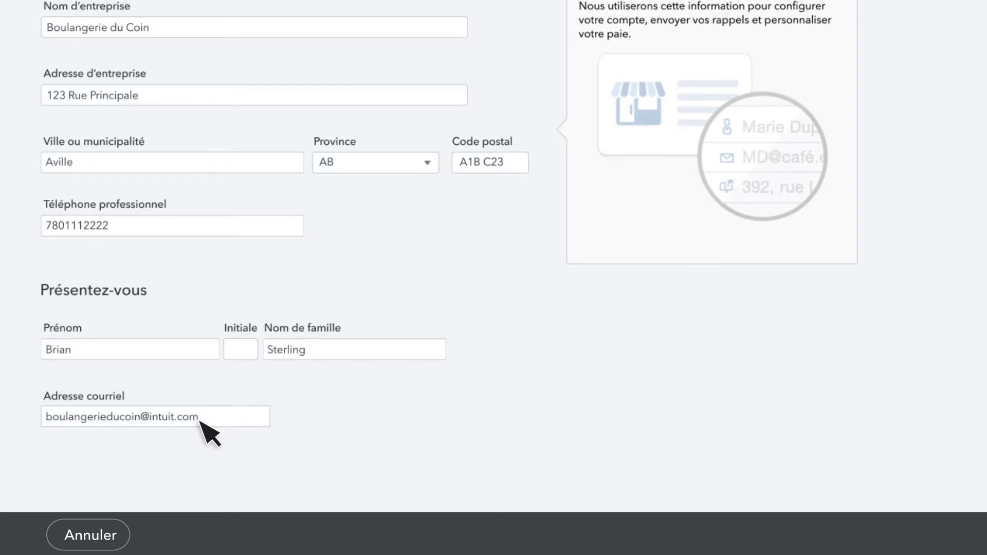
Submit the Boulangerie du Coin business profile and owner contact details
left_click(930, 537)
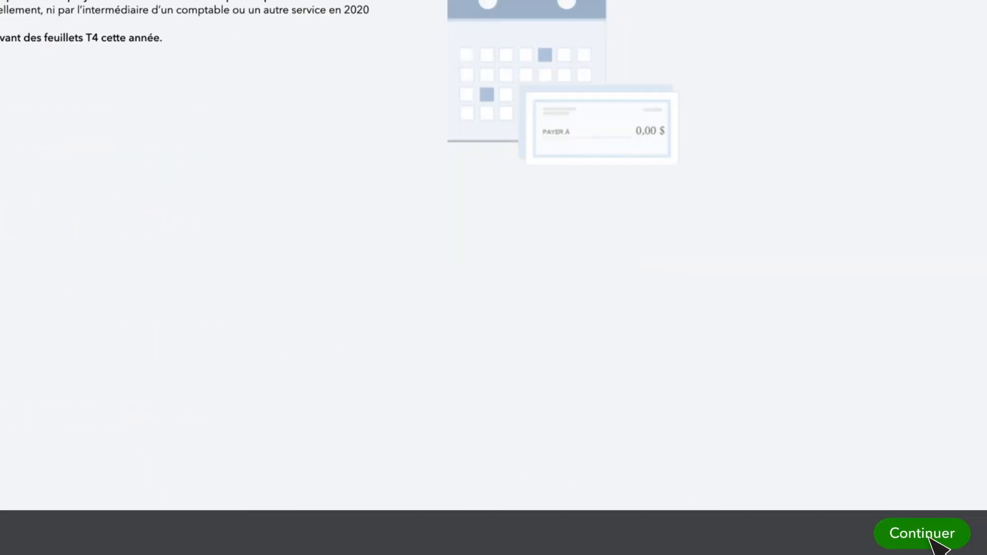
Declare a new employer whose employees' TD1 forms are already completed
left_click(26, 126)
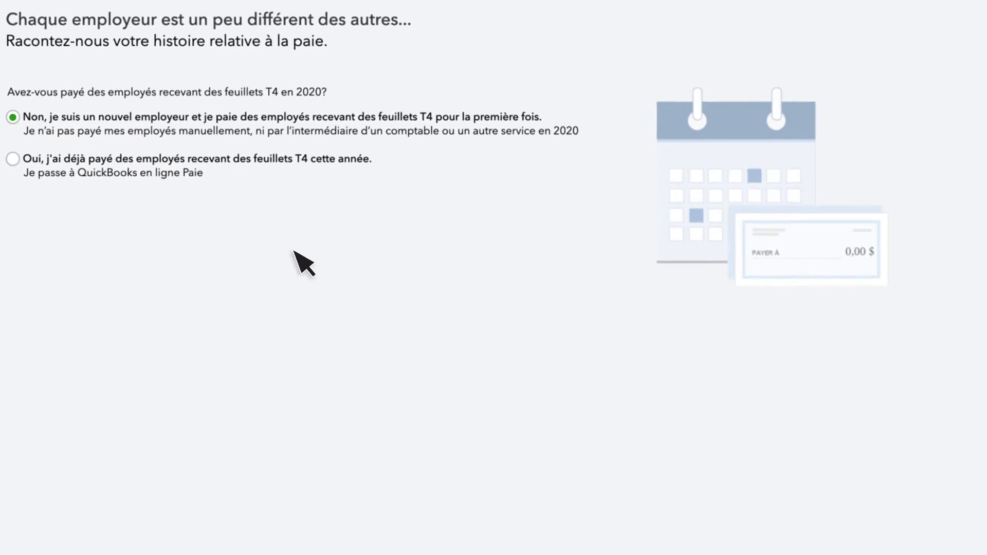
left_click(934, 538)
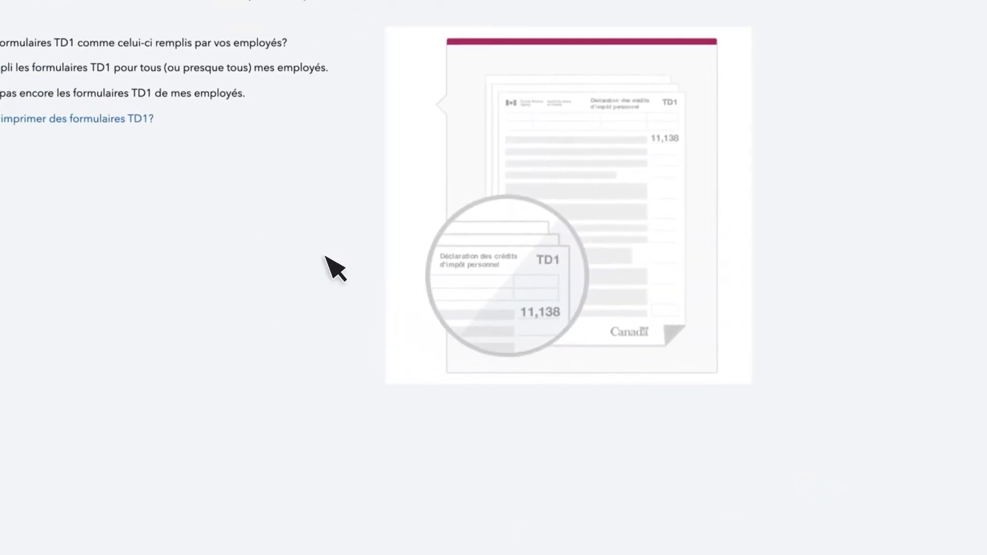
left_click(28, 125)
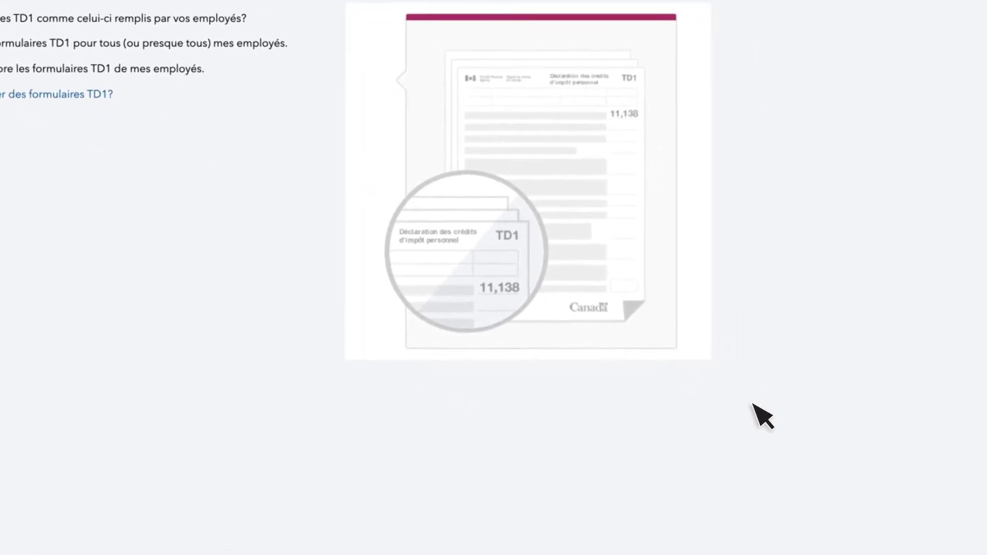
left_click(937, 539)
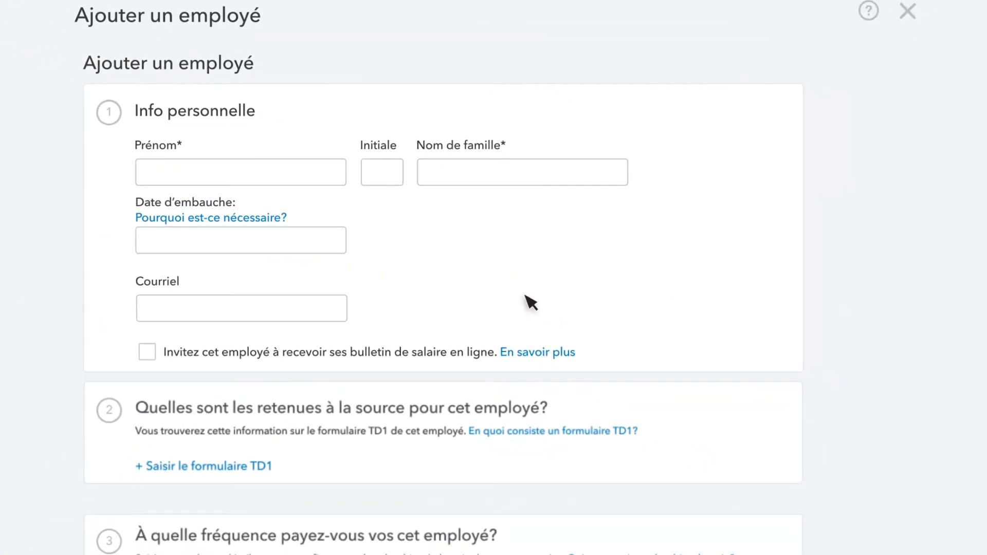
Enter the employee's first and last name and a hire date of 1 March 2020
scroll(530, 302, "down", 6)
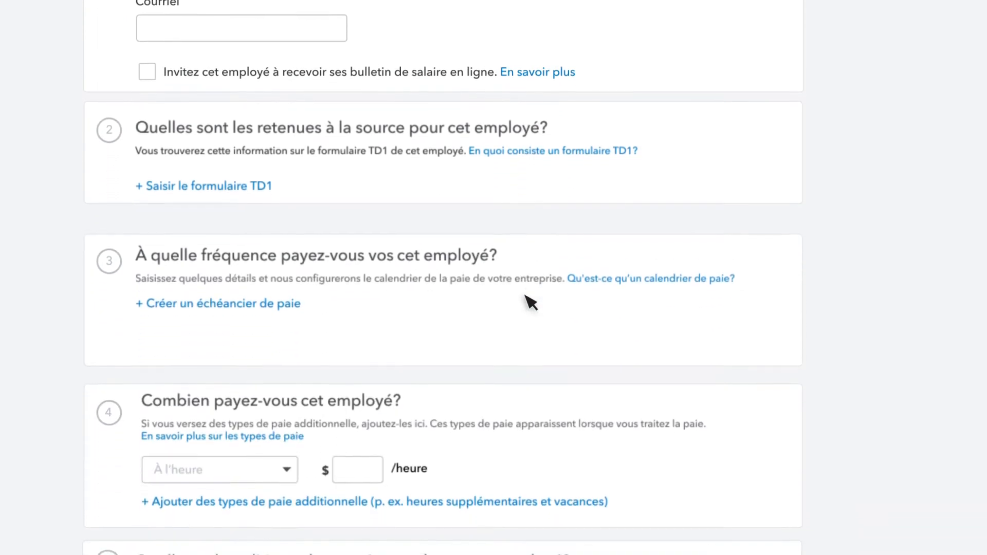
scroll(530, 302, "down", 5)
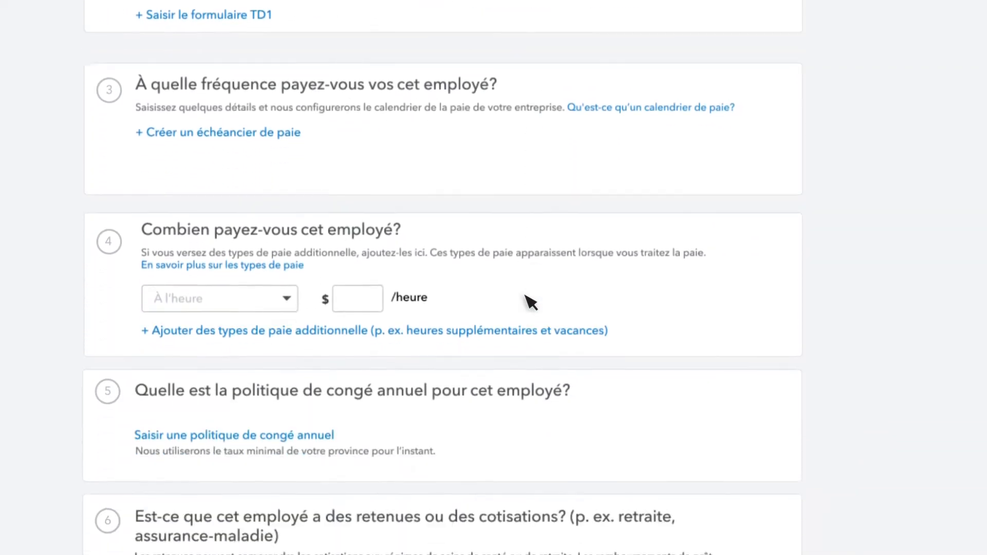
scroll(530, 303, "up", 10)
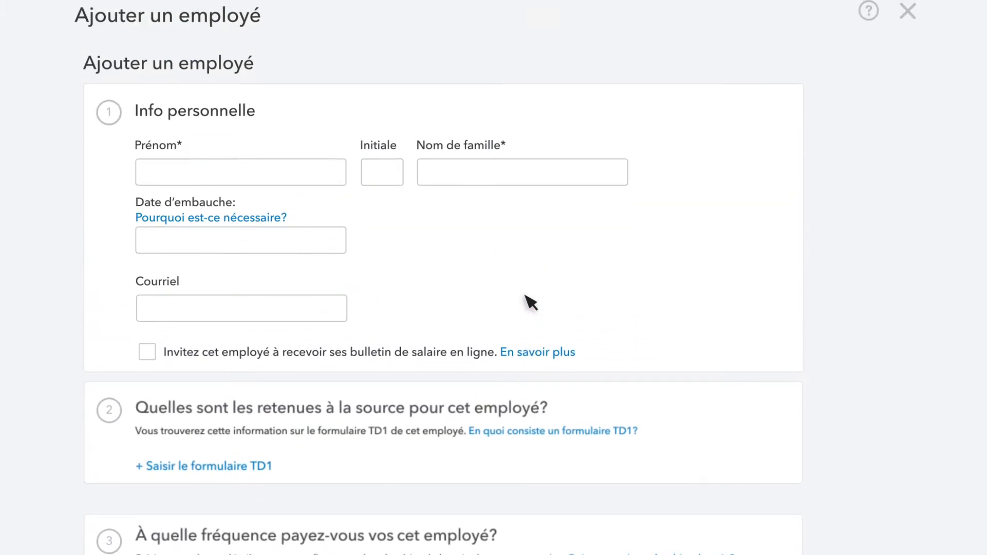
left_click(166, 177)
key("Tab")
key("Tab")
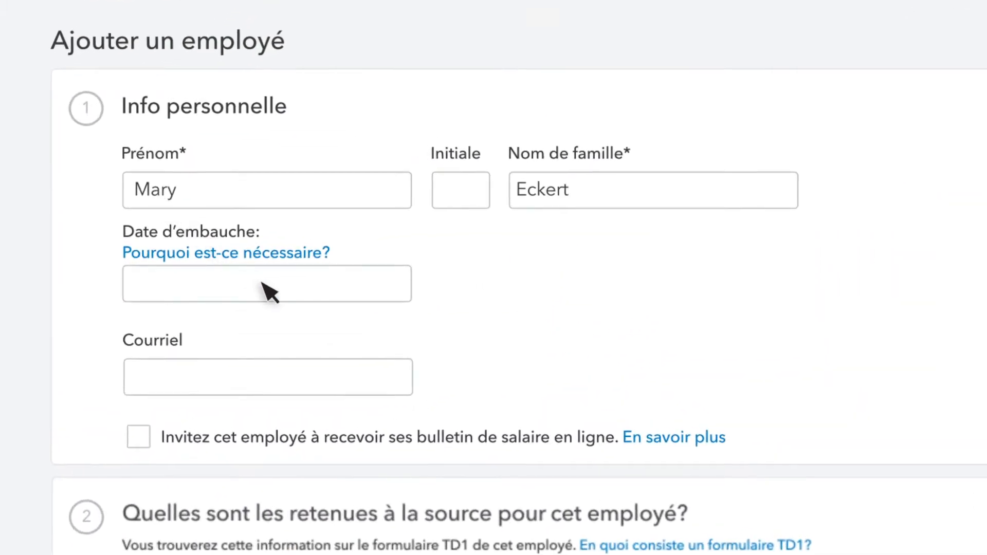
left_click(269, 293)
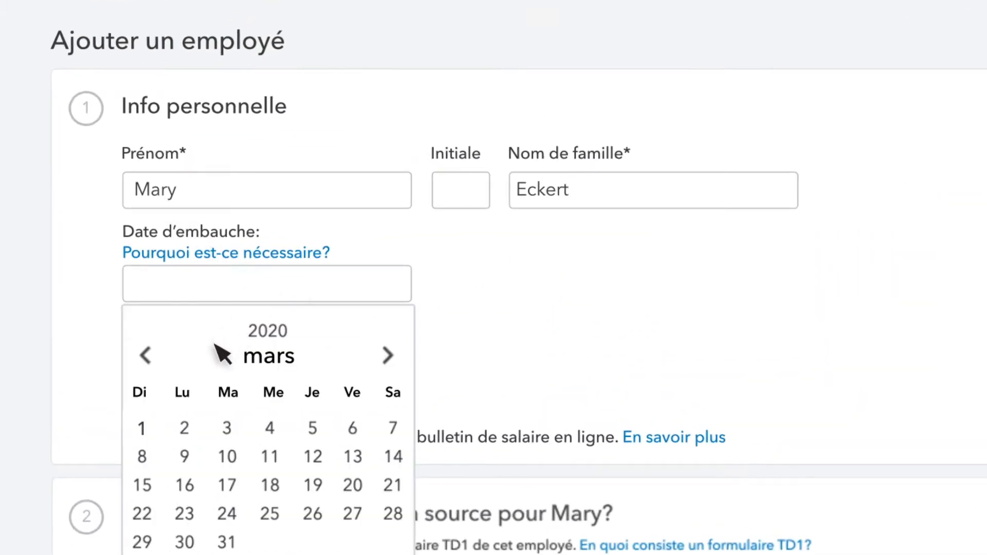
left_click(142, 428)
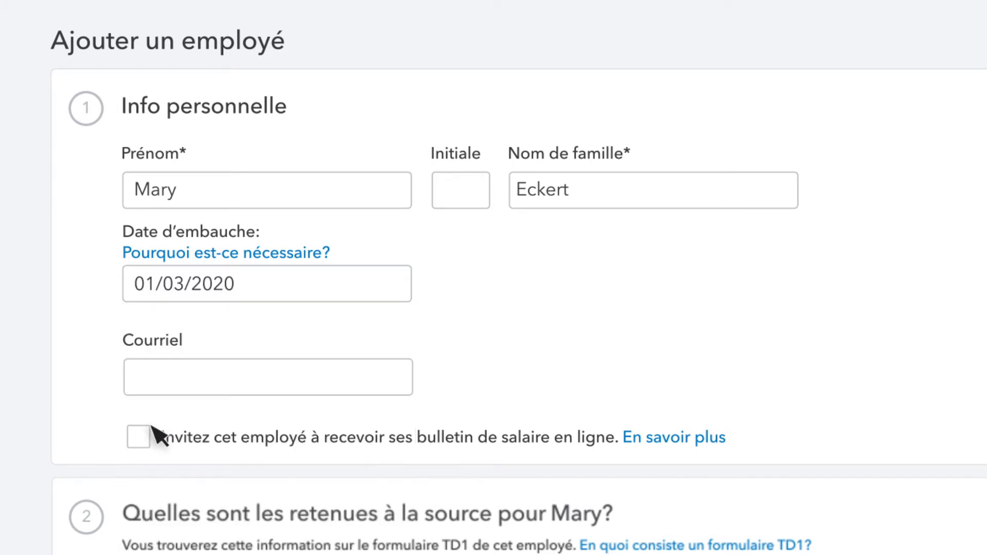
Enter the employee's e-mail address and invite her to receive pay stubs online
left_click(308, 380)
type("mary@sample.com")
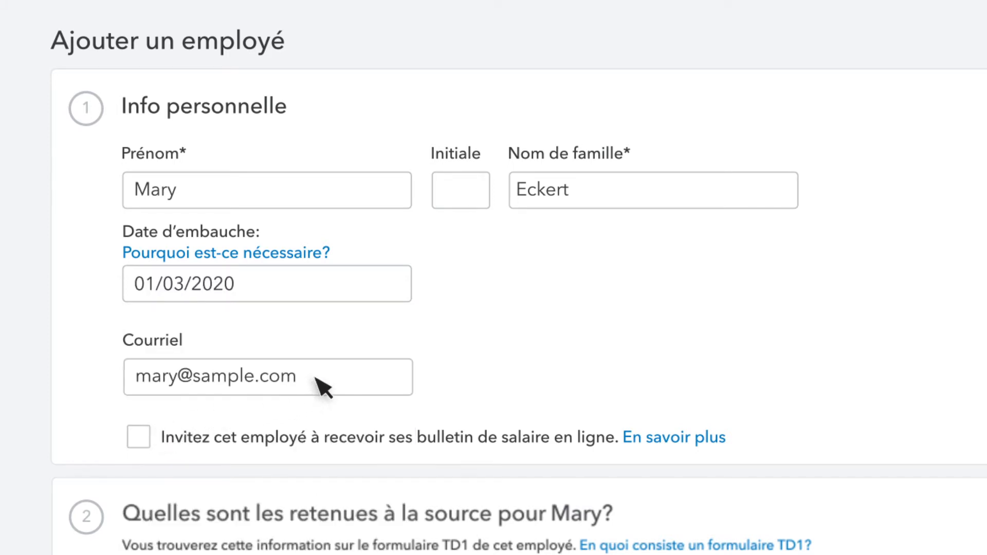
left_click(139, 438)
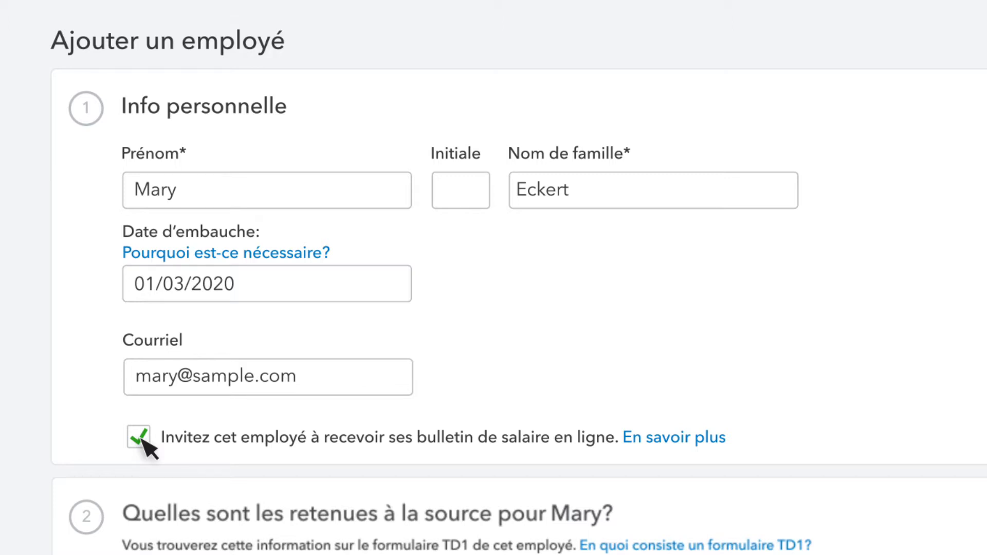
scroll(144, 442, "down", 4)
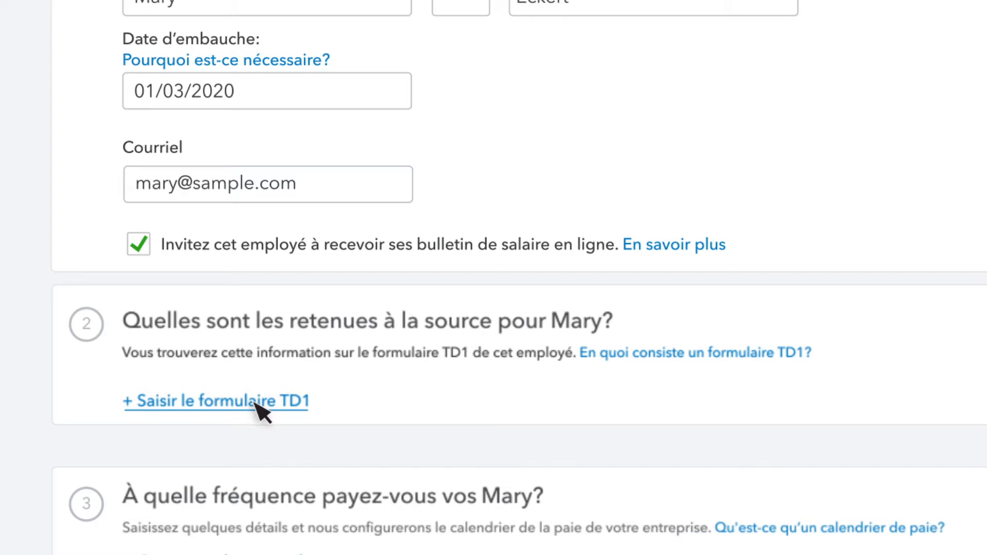
left_click(255, 404)
Confirm completed TD1 forms and enter the employee's name and home address in province AB
left_click(45, 154)
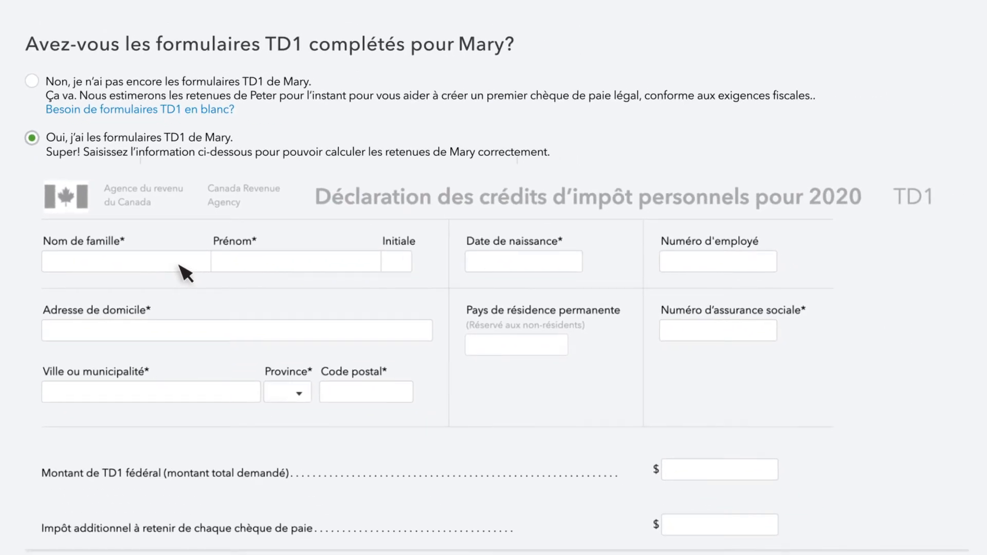
left_click(179, 265)
key("Tab")
key("Tab")
key("Tab")
type("123 Rue Principale")
key("Tab")
type("Aville")
key("Tab")
key("a")
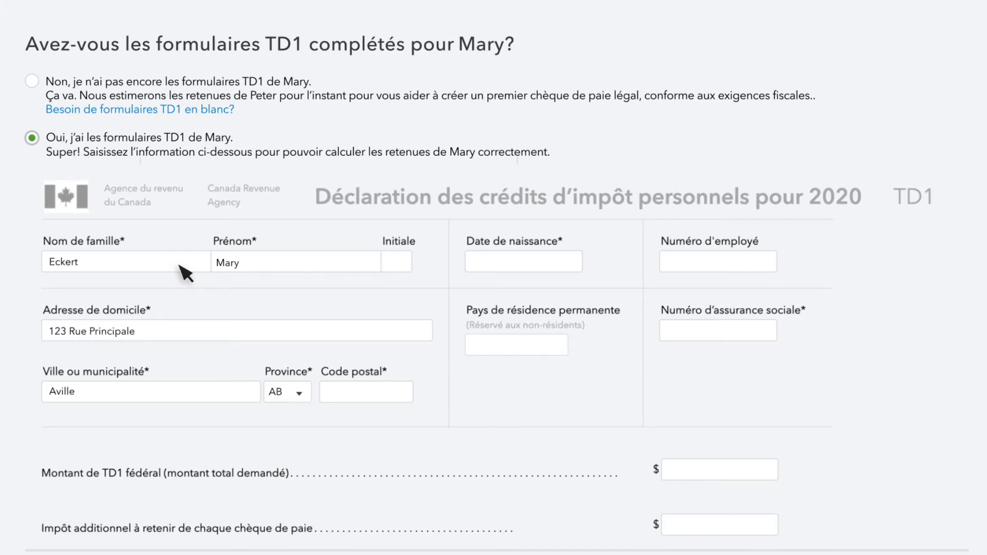
key("Tab")
type("A1B 2C3")
Enter her date of birth, social insurance number and federal TD1 amount 13,229.00, then finish
key("Tab")
type("01/05/1988")
key("Tab")
type("111 11")
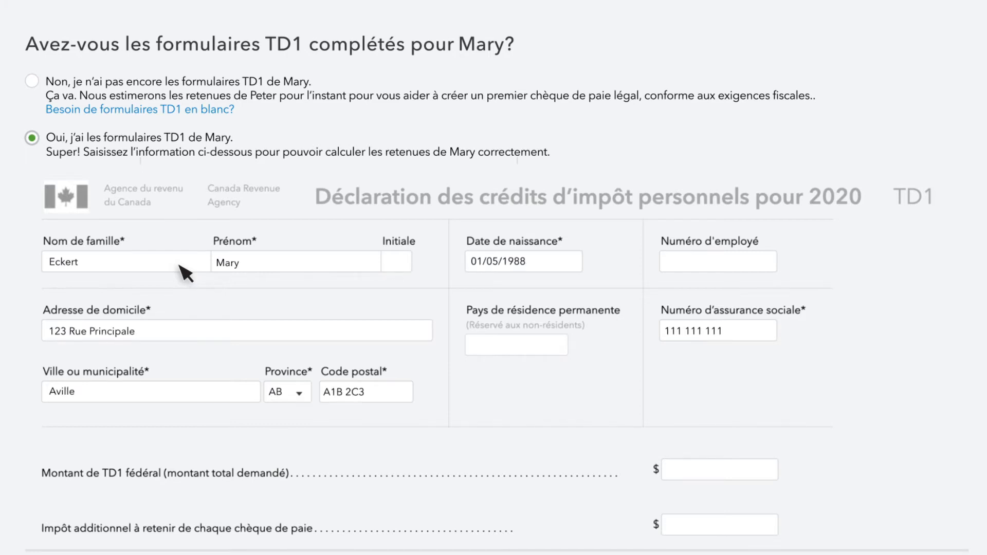
key("Tab")
type("13,229.00")
key("Tab")
type("0")
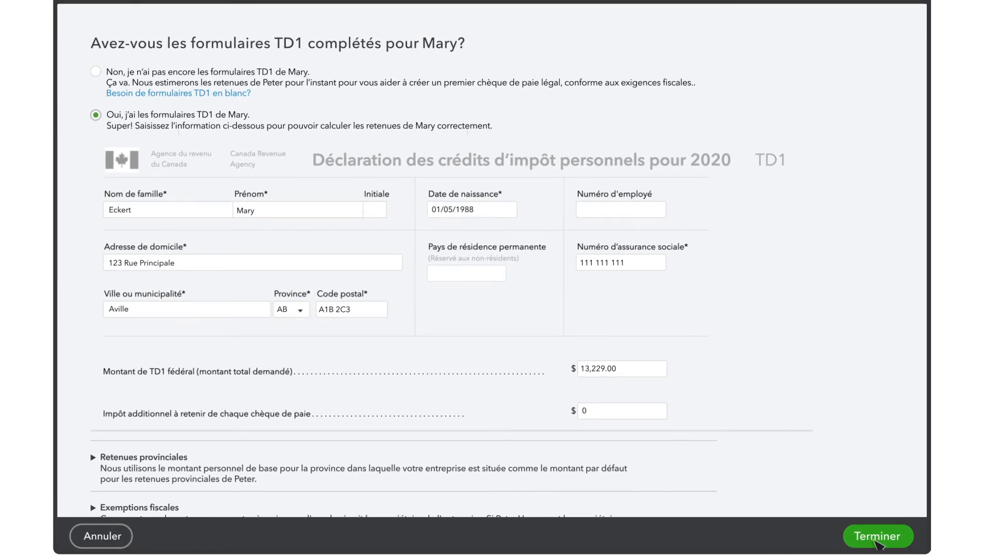
left_click(875, 538)
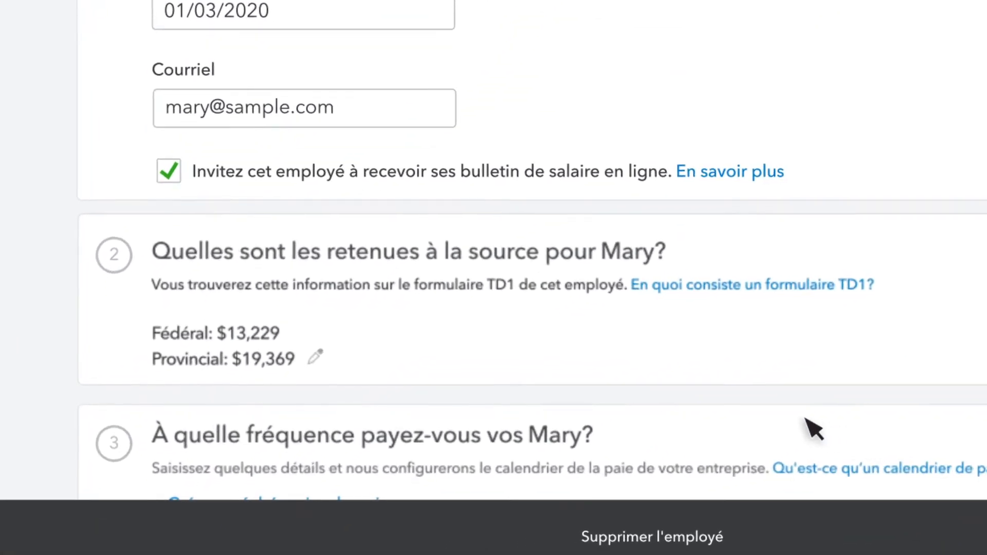
Create a weekly Friday pay schedule and apply it to employees added later
scroll(816, 429, "down", 7)
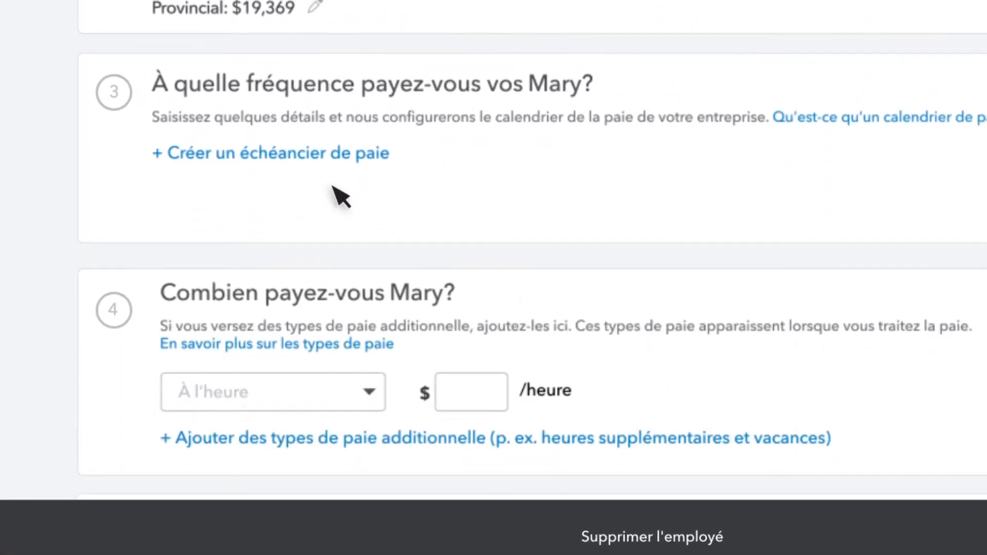
left_click(282, 161)
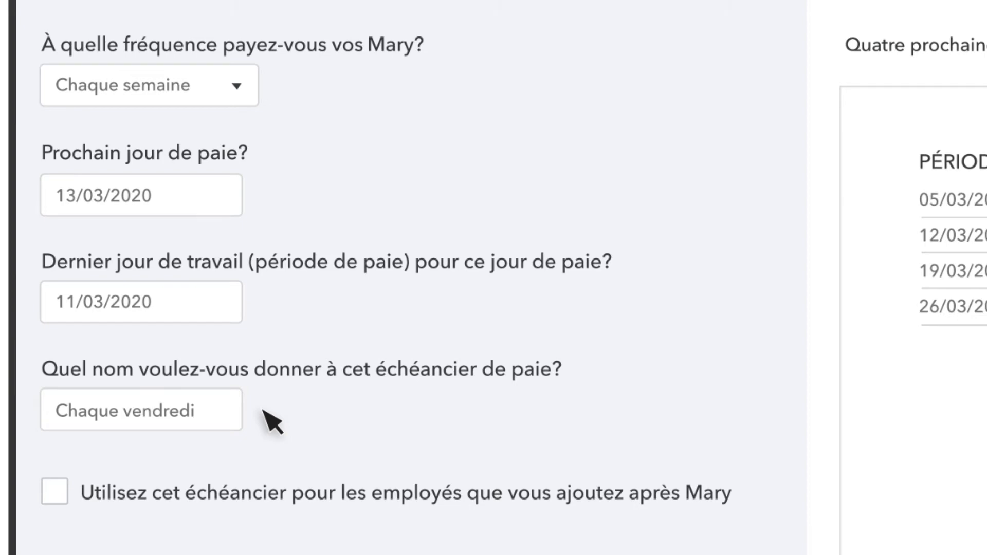
left_click(57, 492)
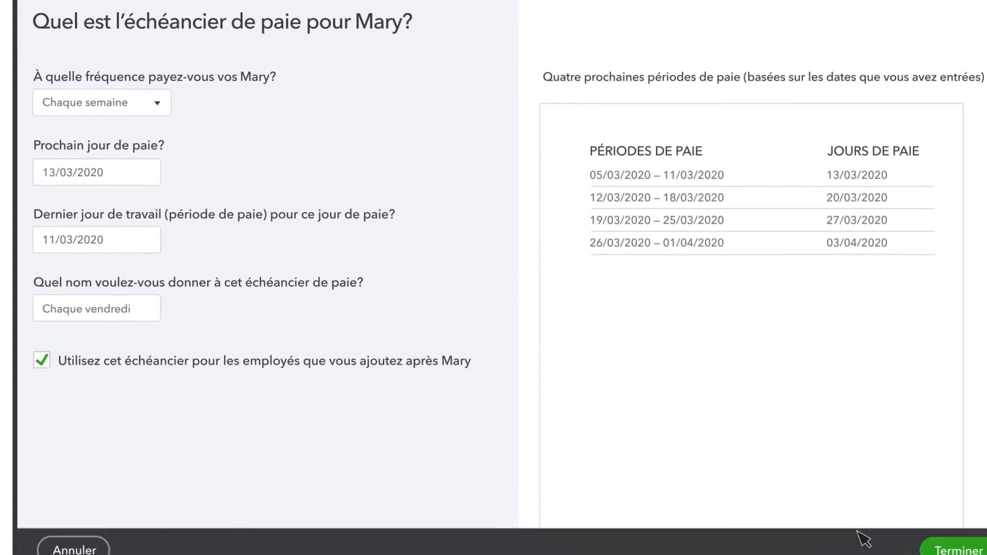
left_click(957, 549)
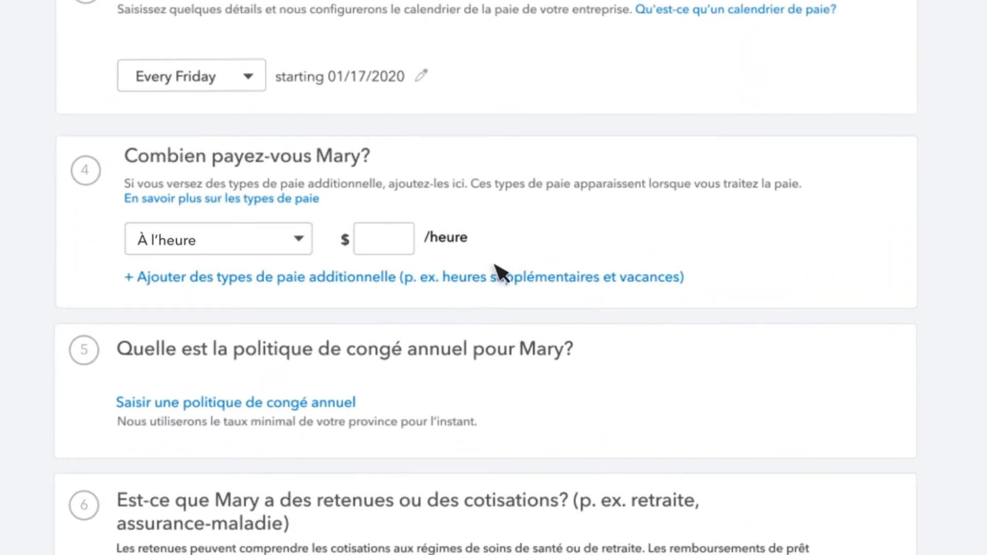
Pay the employee À l'heure at 20.00 per hour, adding overtime as an extra pay type
left_click(301, 241)
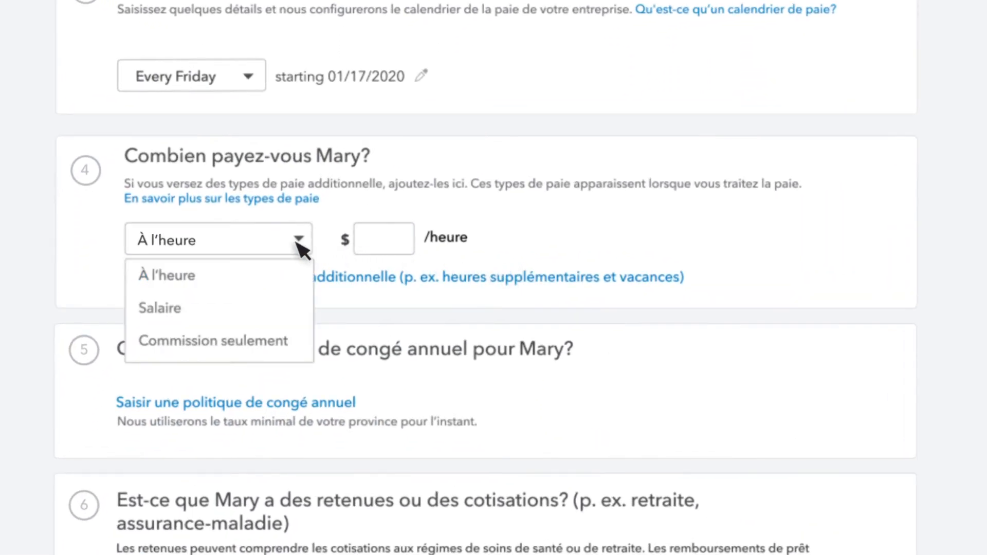
left_click(205, 278)
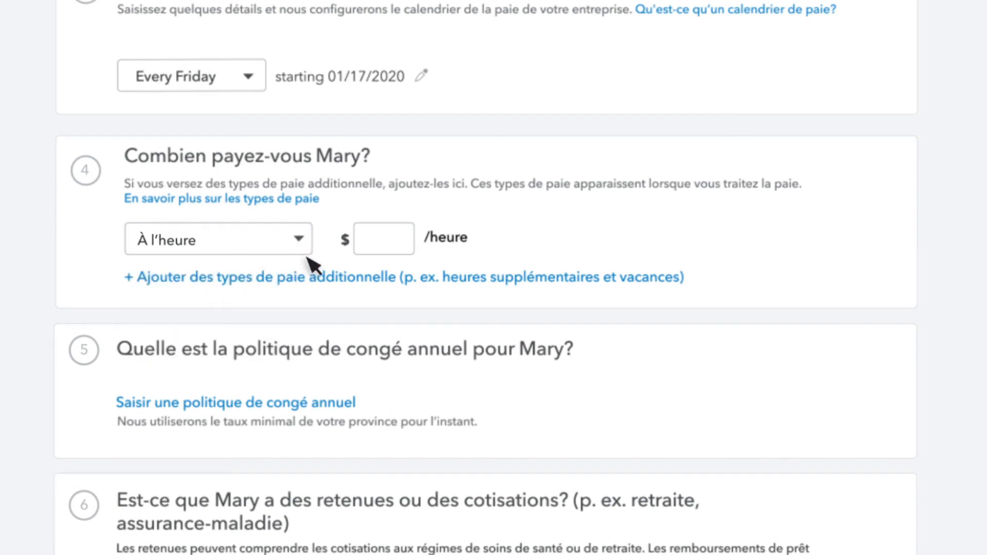
left_click(366, 251)
type("20.00")
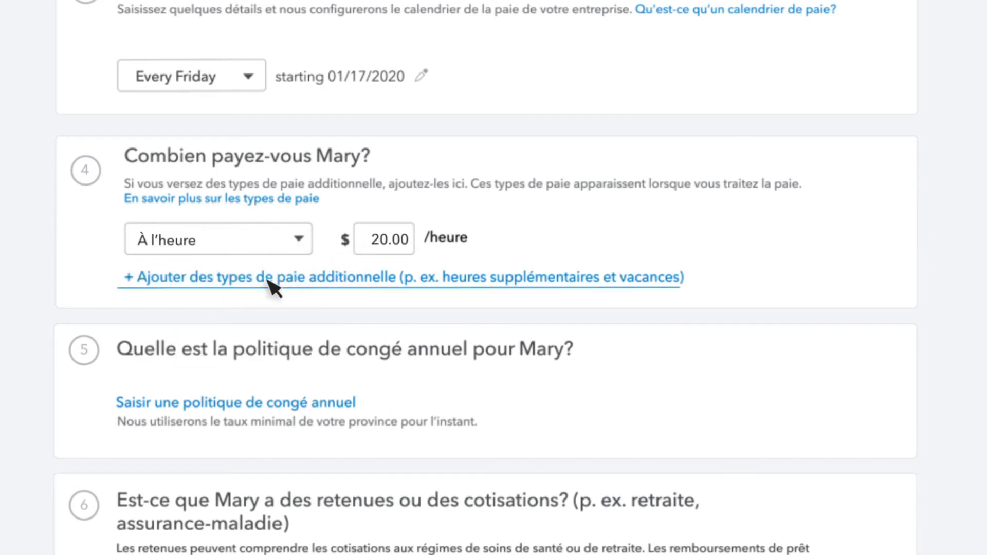
left_click(332, 277)
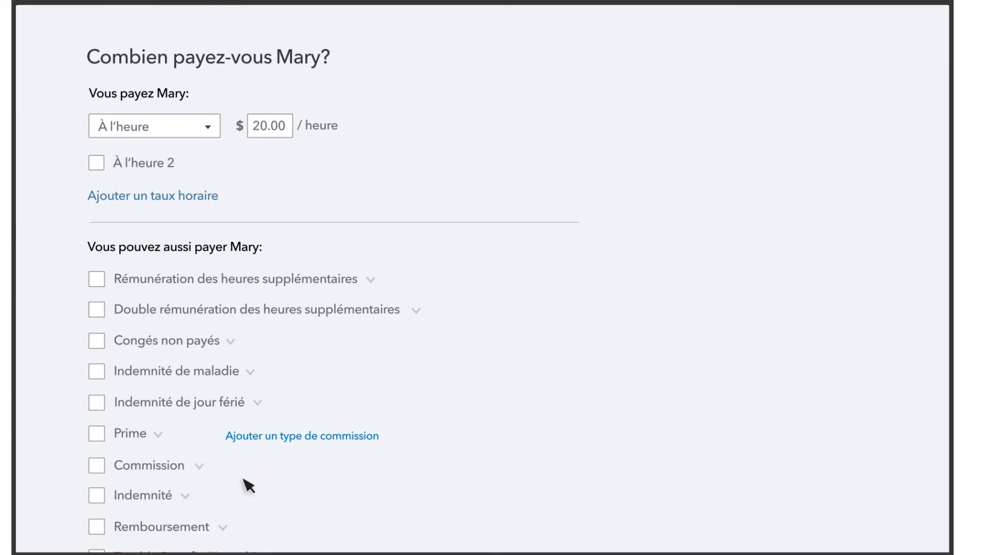
left_click(98, 279)
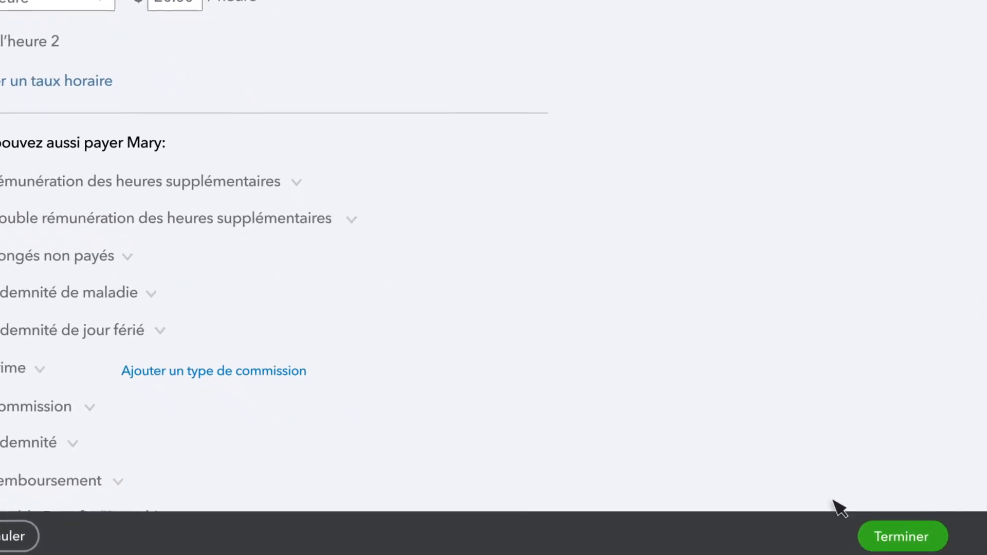
left_click(902, 536)
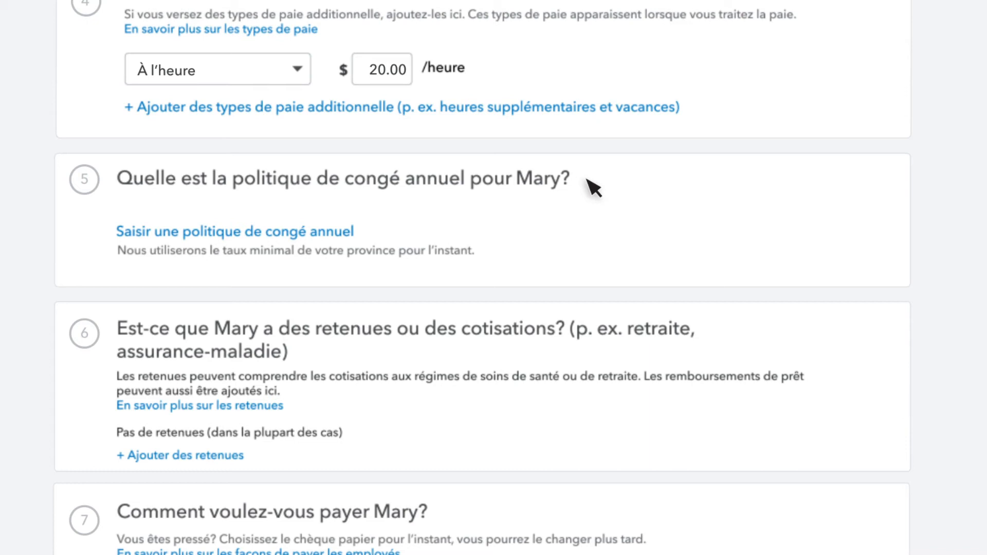
Choose Chèques papier as the payment method and save the new employee
scroll(569, 190, "down", 5)
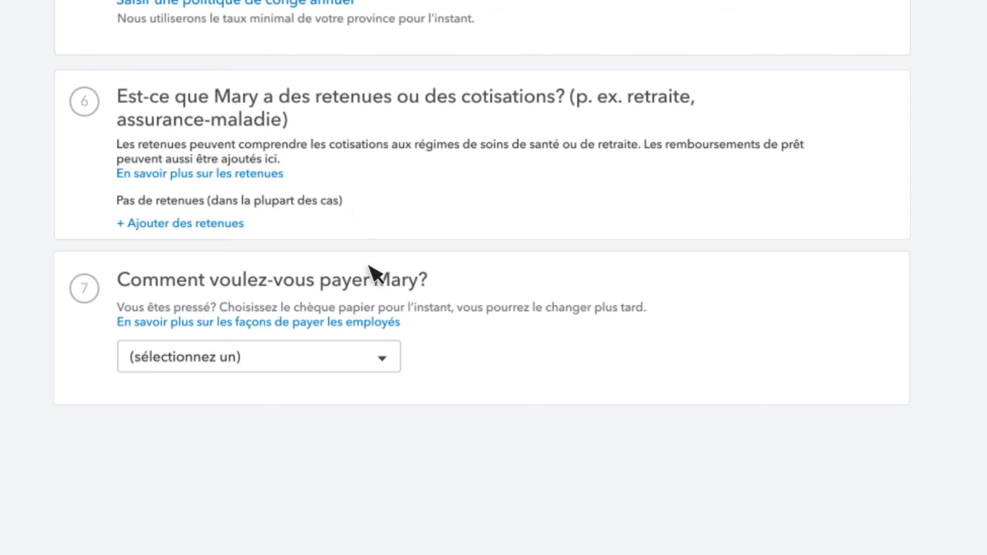
left_click(384, 360)
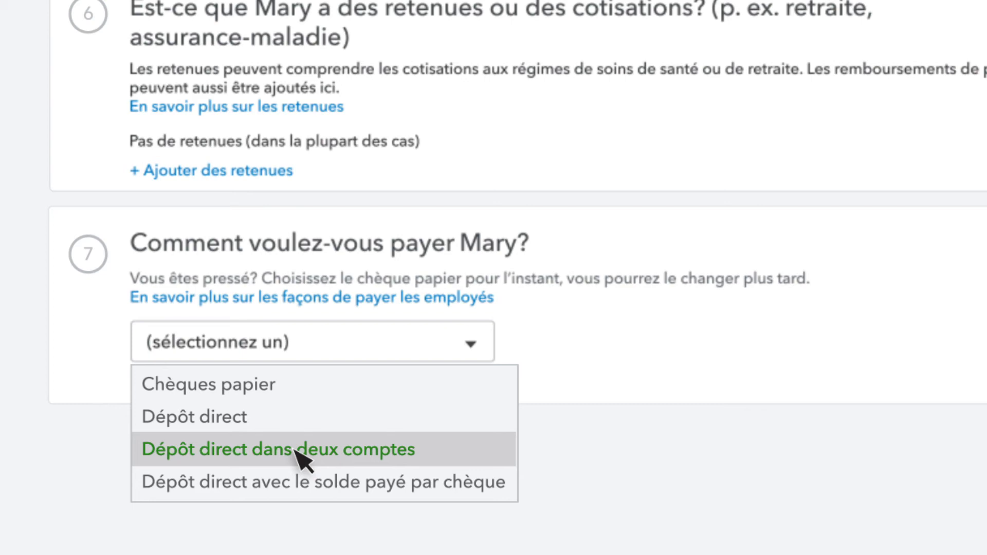
left_click(287, 386)
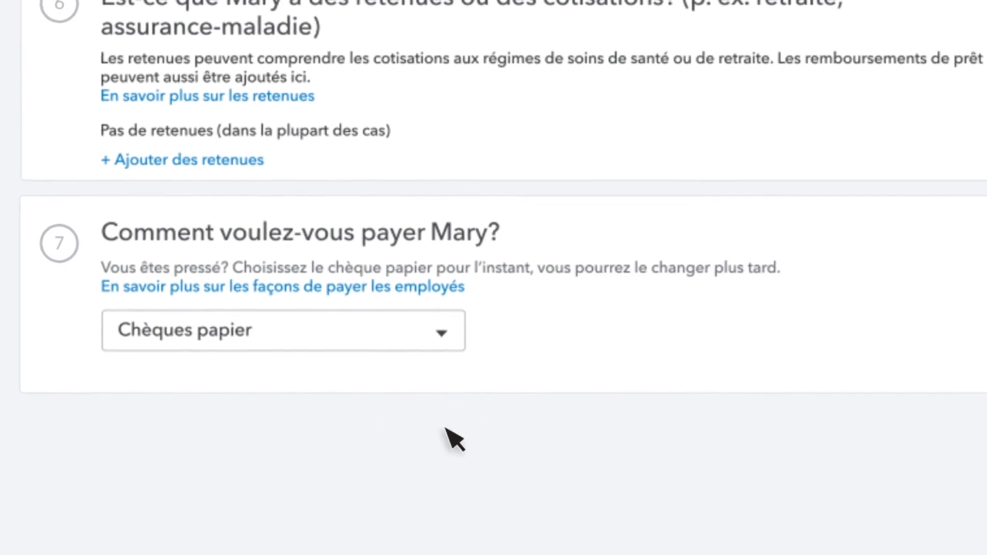
left_click(927, 535)
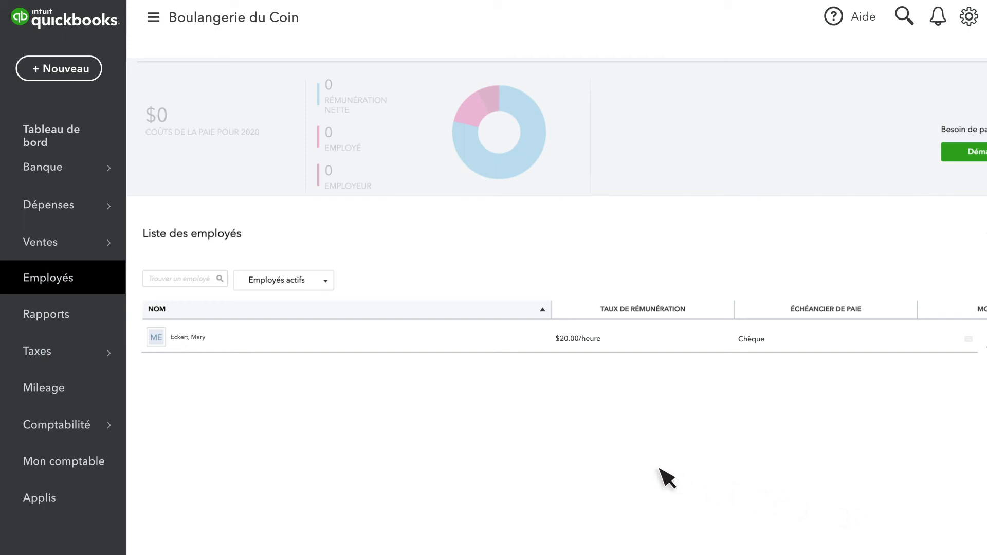
Start the Cotisations sociales tax setup with a Mensuel remittance frequency
mouse_move(95, 364)
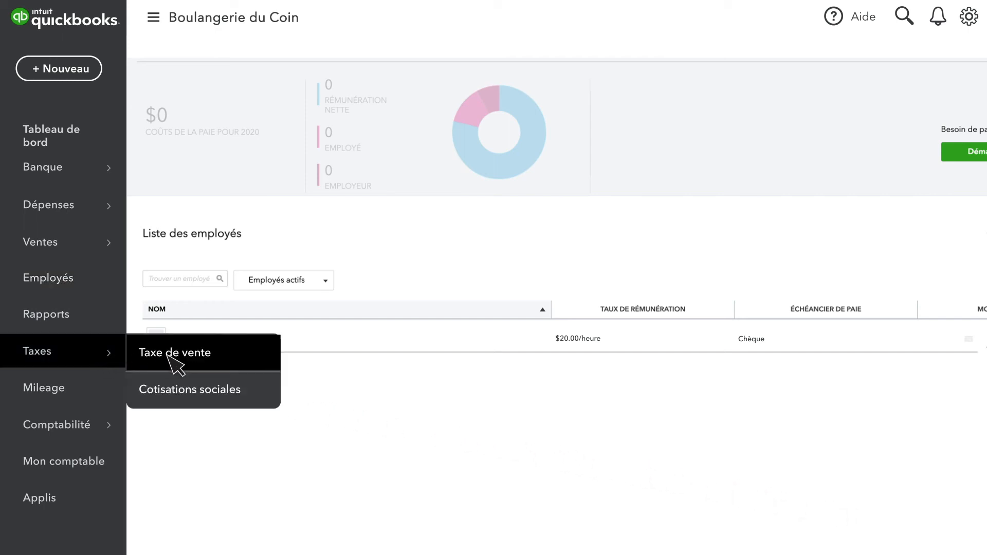
left_click(214, 391)
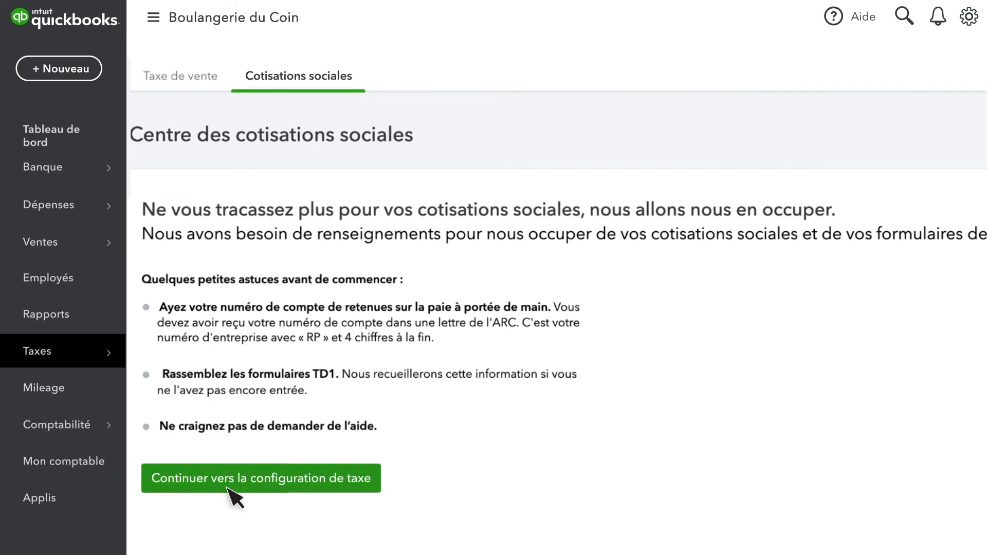
left_click(227, 488)
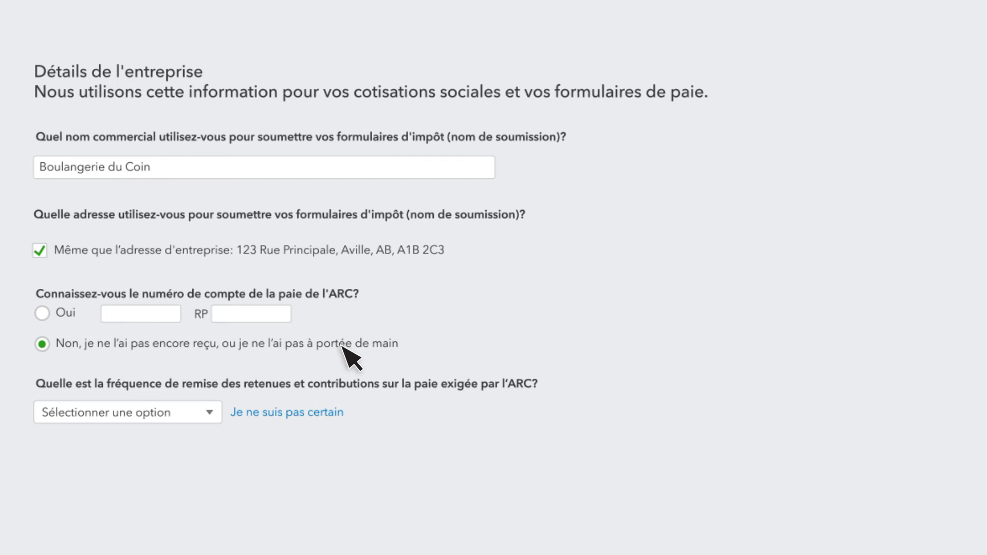
left_click(212, 415)
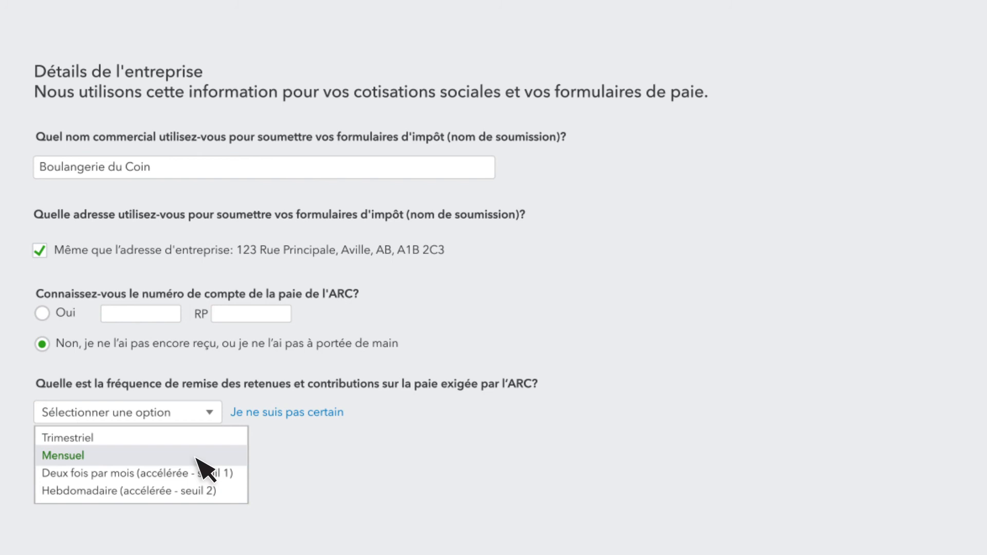
left_click(196, 456)
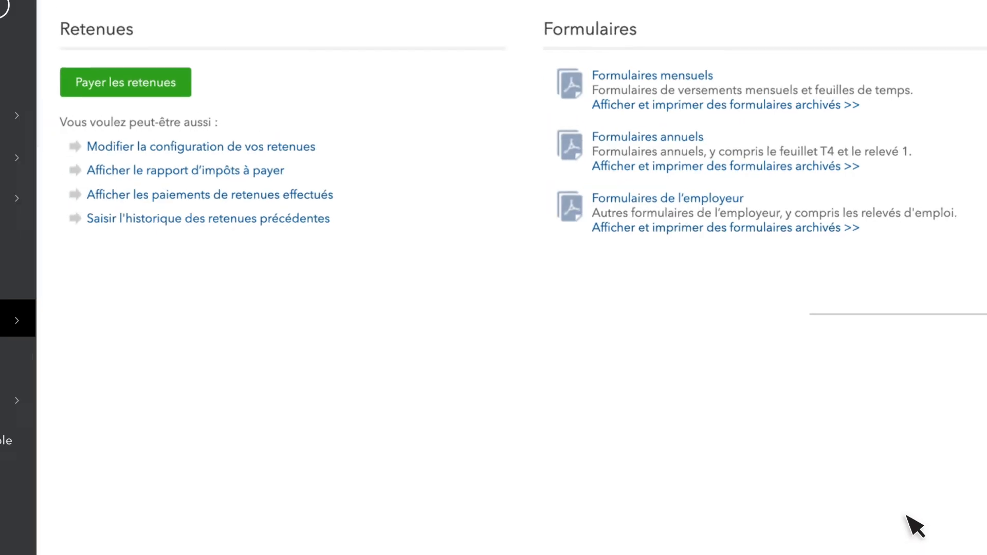